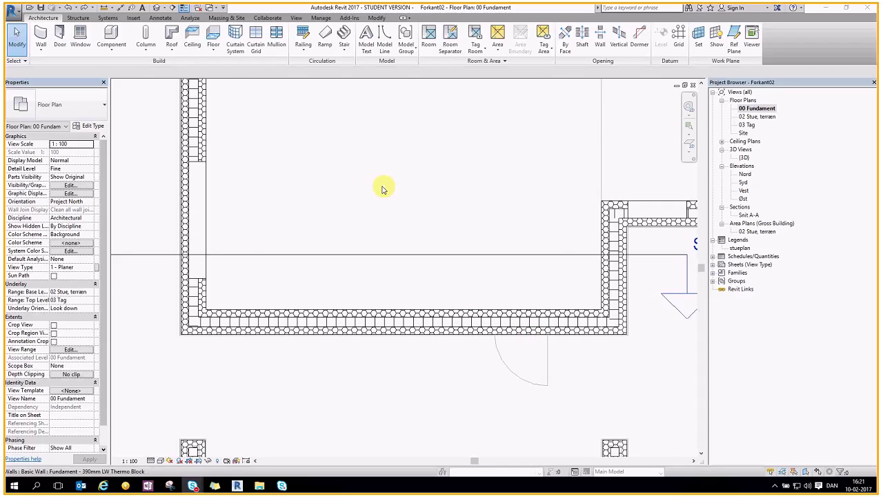
- Switch the 00 Fundament plan to Wireframe, dismiss the headset popup and zoom to the wall
scroll(383, 190, down, 2)
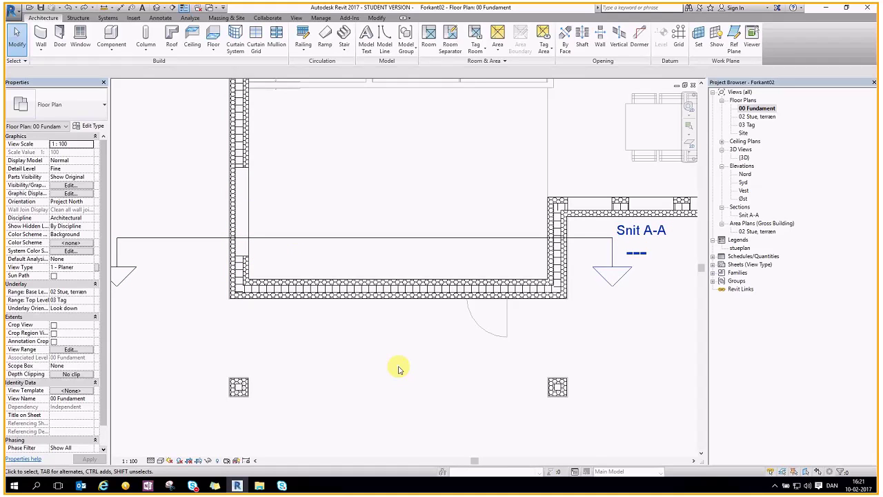
scroll(340, 338, up, 2)
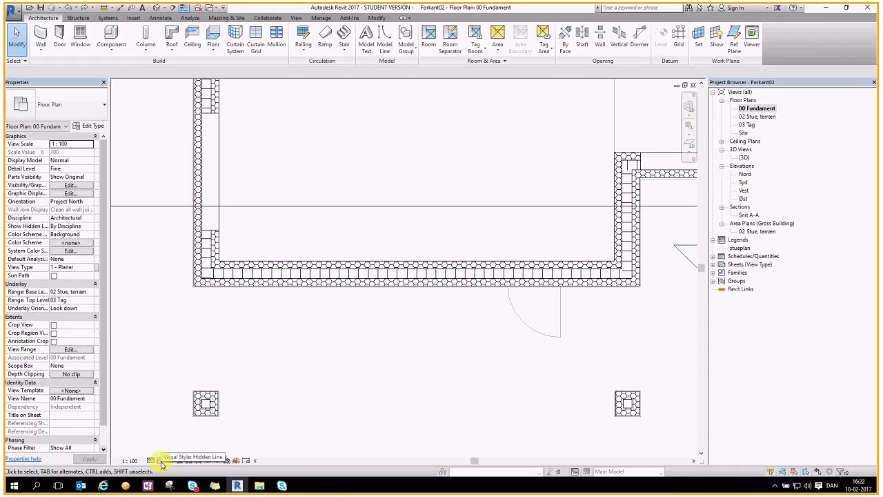
click(162, 460)
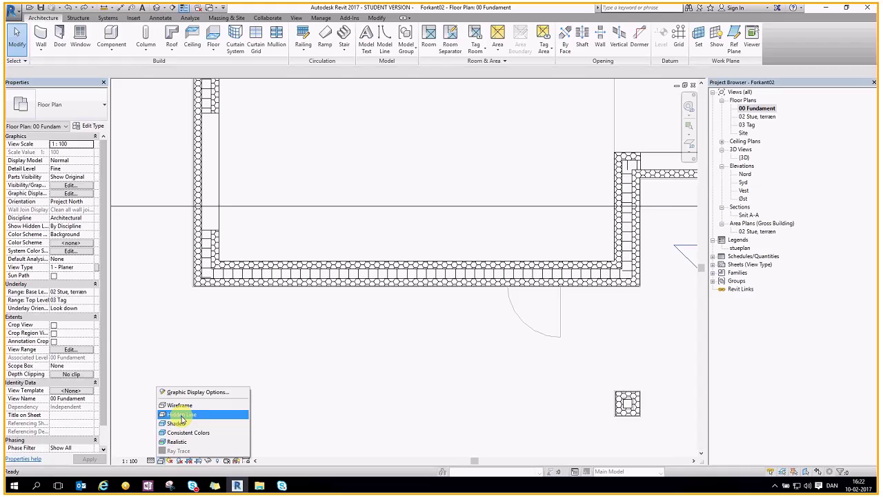
click(187, 407)
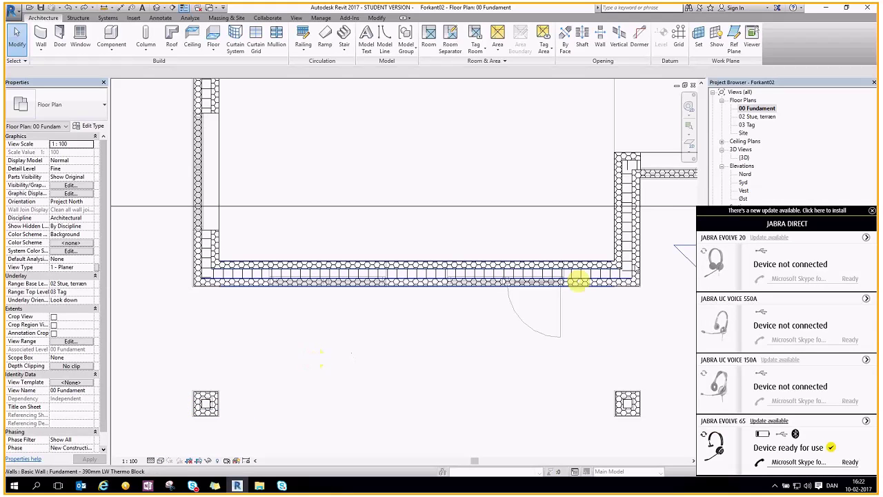
click(871, 211)
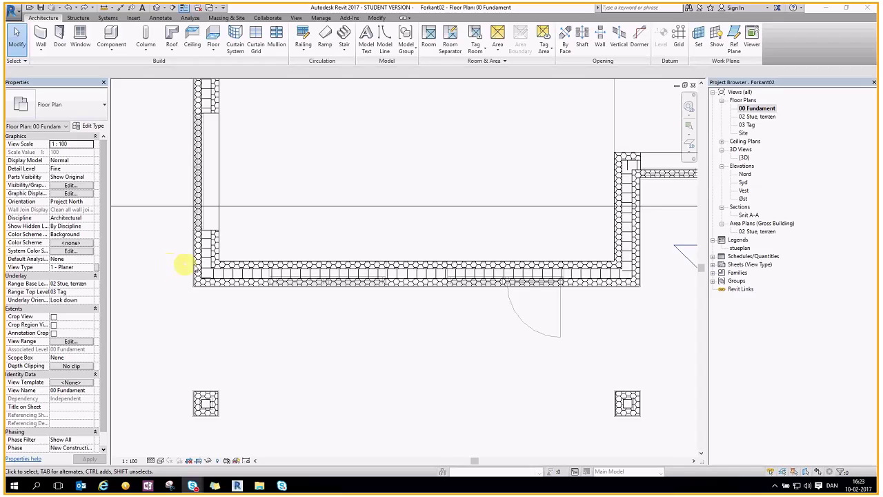
scroll(550, 280, up, 3)
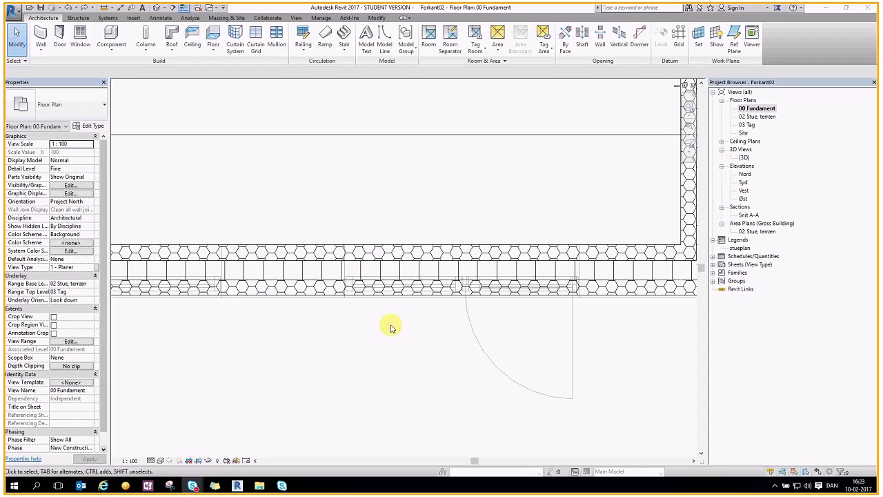
- Start Split Element from the Modify tab with Delete Inner Segment turned on
click(377, 18)
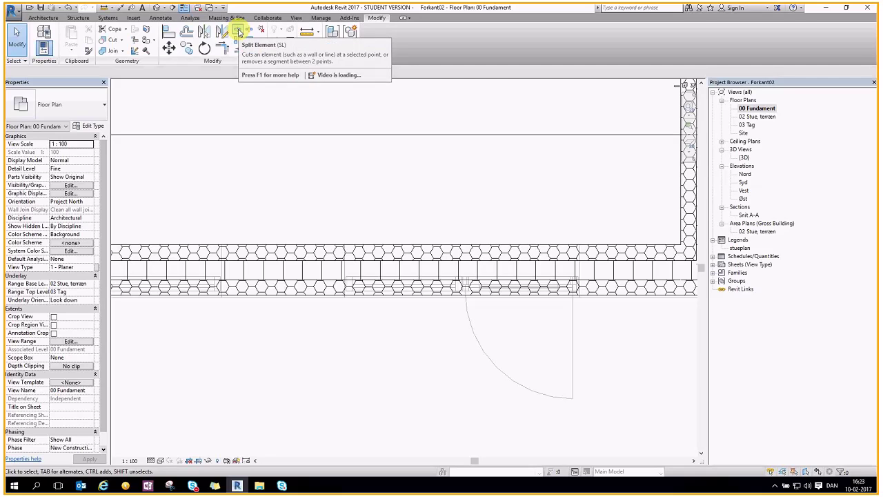
click(239, 33)
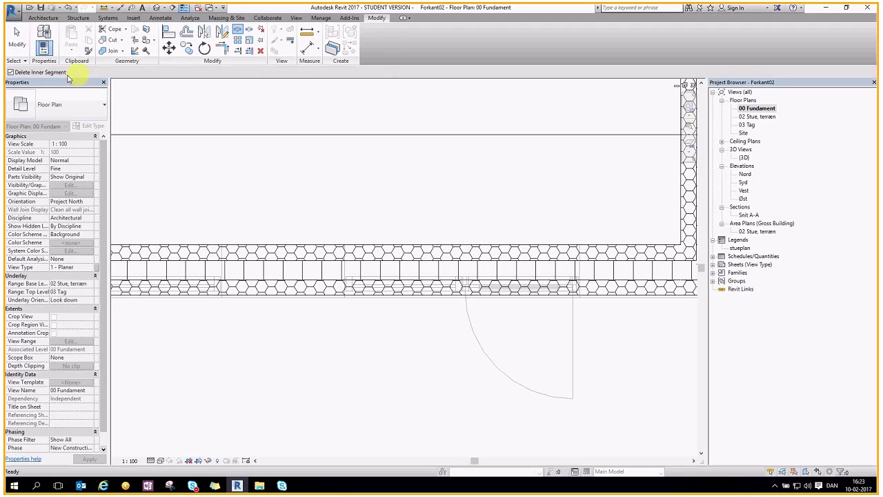
click(10, 73)
click(11, 73)
click(10, 73)
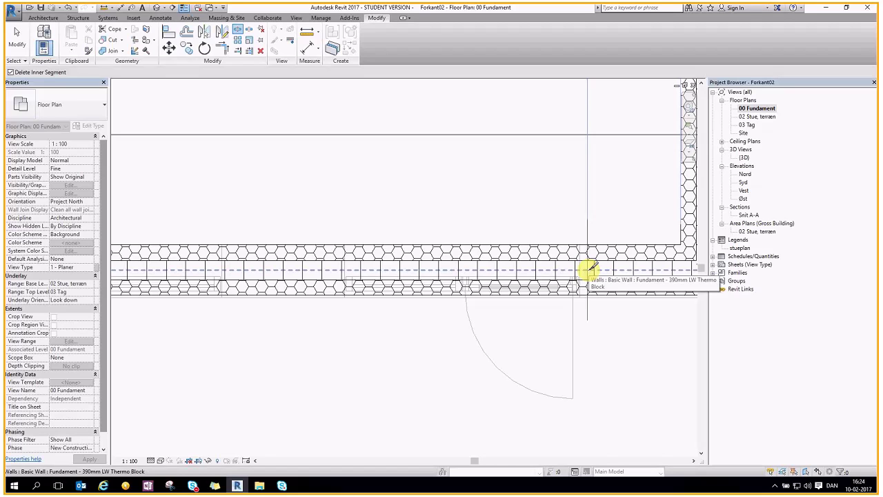
- Select the 390mm foundation wall and cut away its segment across the first opening
key(Tab)
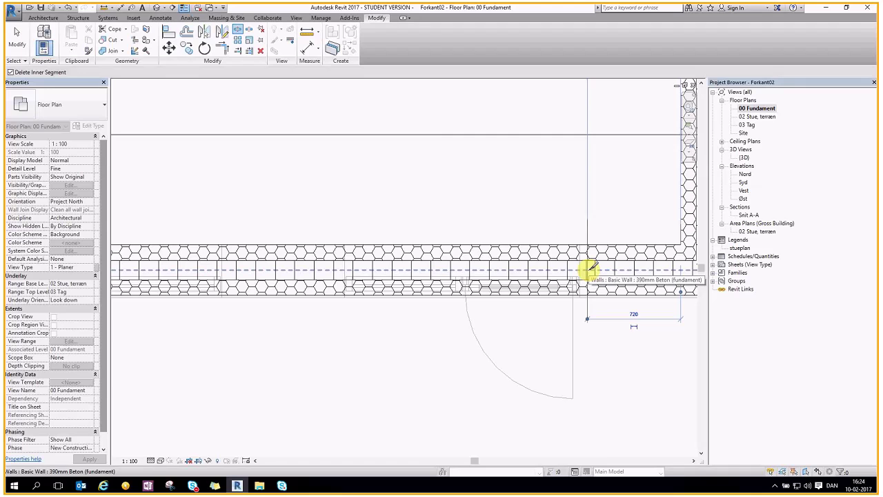
click(590, 267)
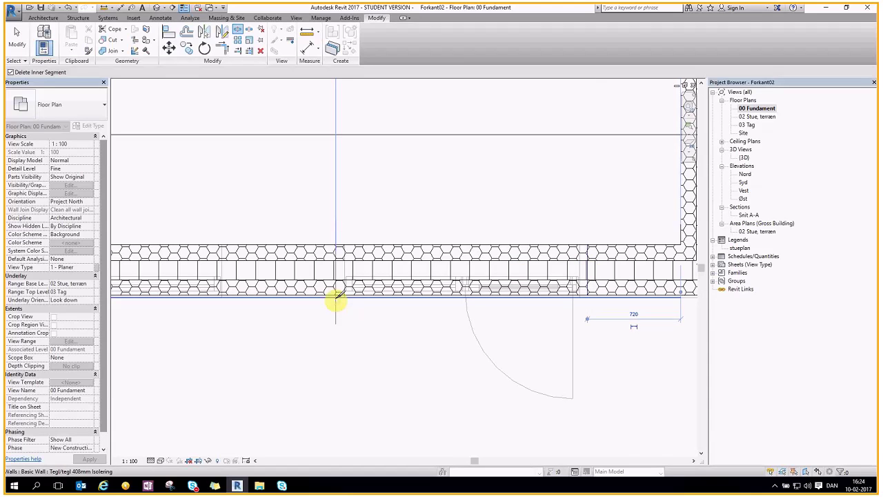
scroll(341, 286, up, 1)
scroll(346, 273, up, 1)
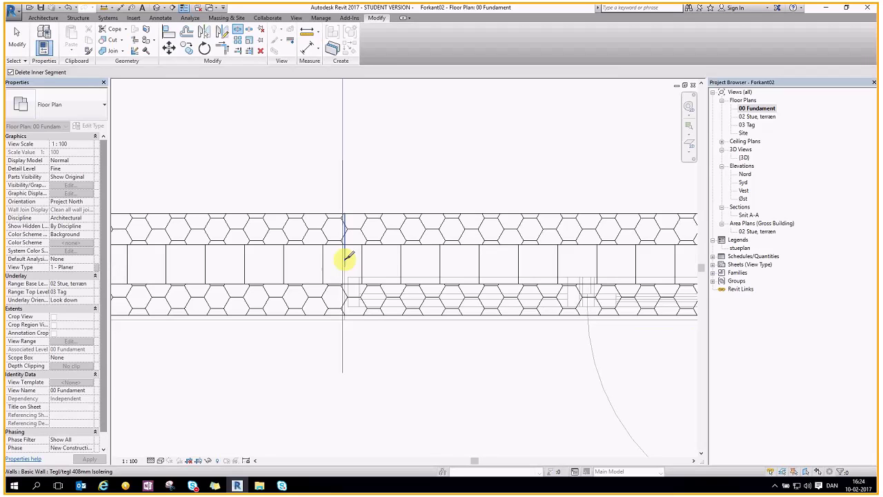
click(343, 258)
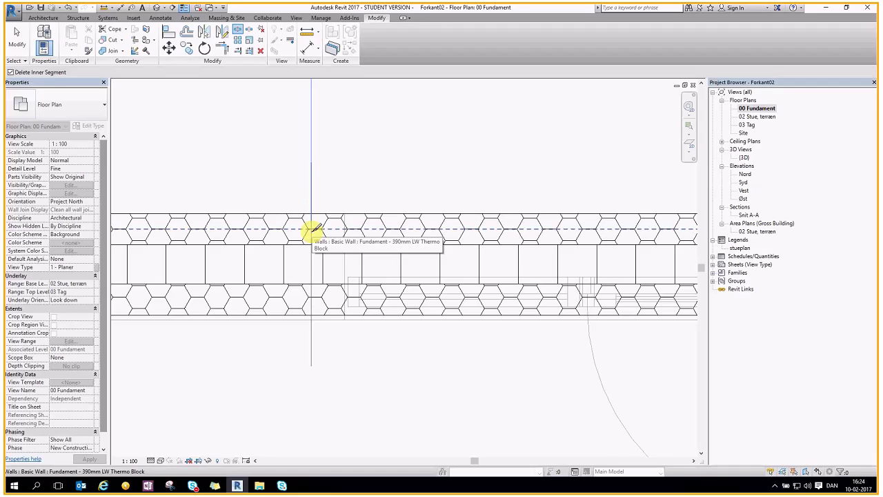
click(314, 228)
- Cut away the foundation wall segment spanning the second opening and finish splitting
scroll(324, 236, down, 2)
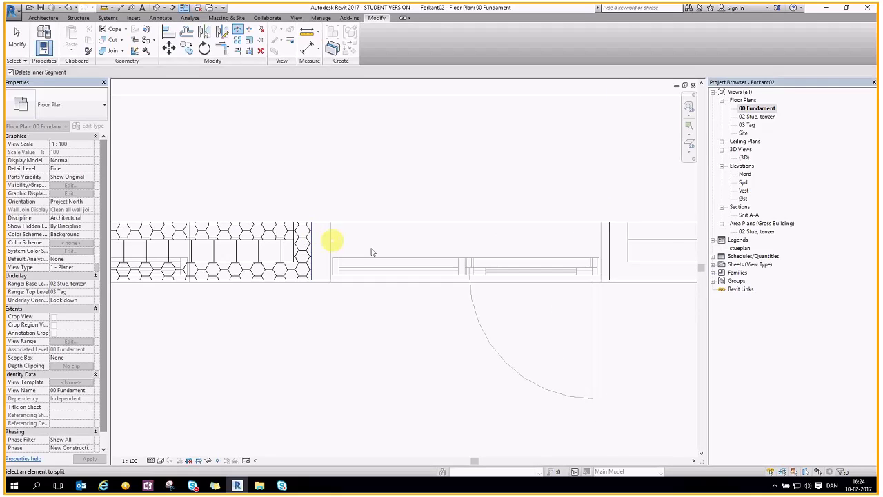
click(371, 276)
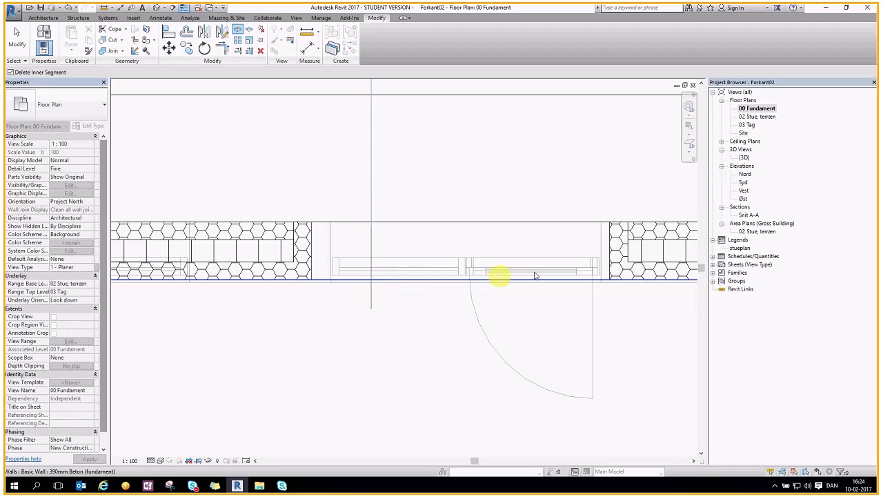
scroll(534, 275, down, 2)
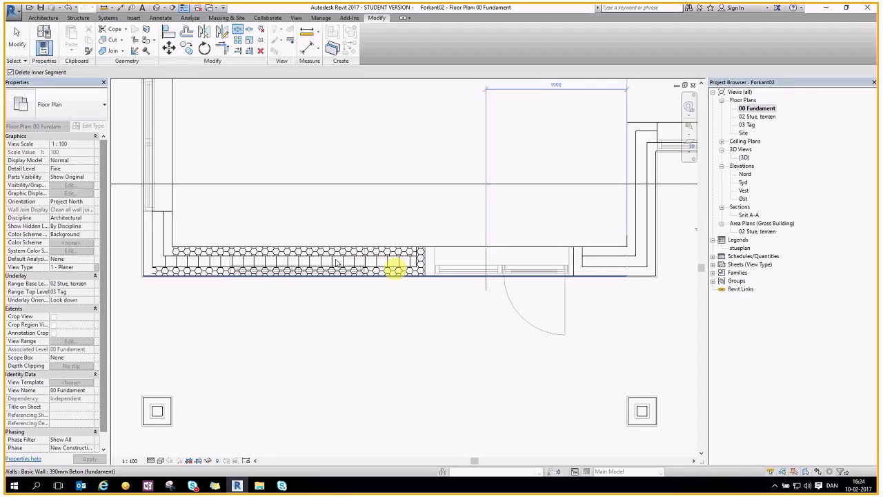
scroll(336, 263, up, 3)
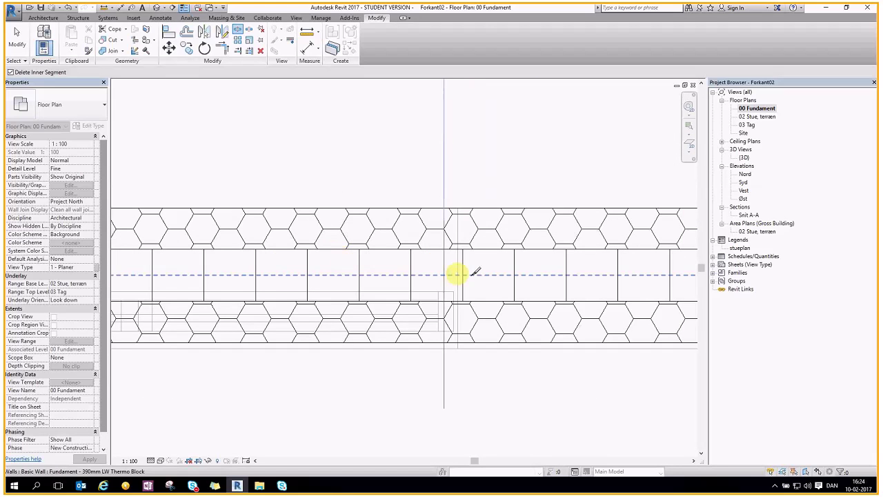
click(403, 269)
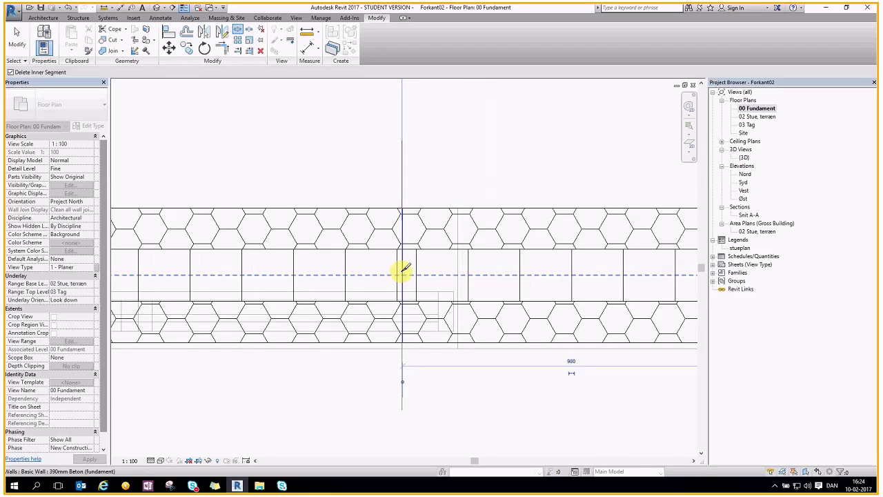
scroll(483, 272, down, 2)
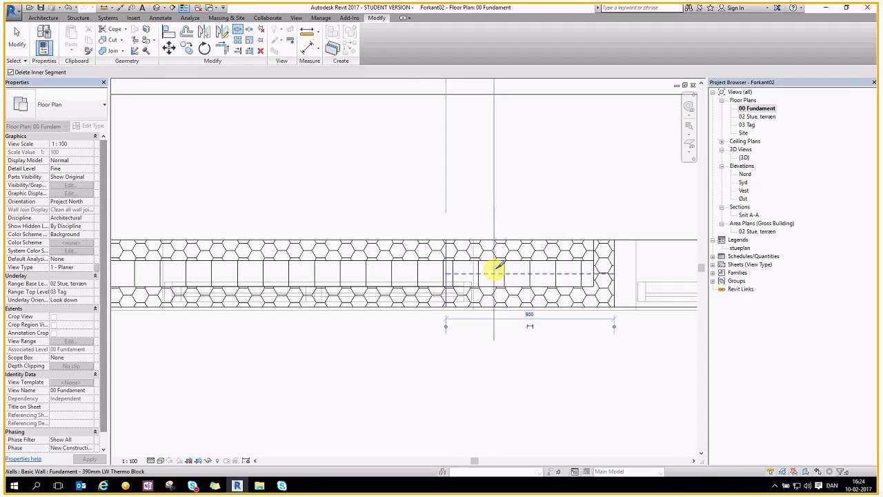
scroll(496, 268, down, 1)
click(241, 260)
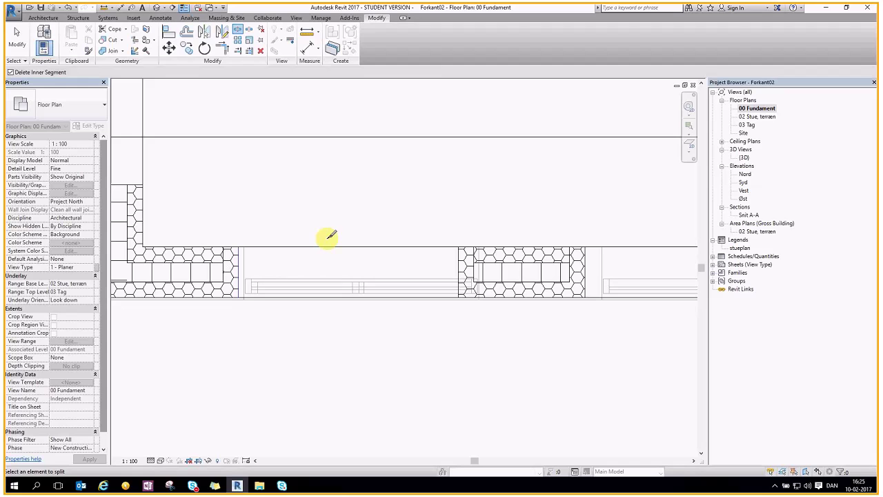
key(Escape)
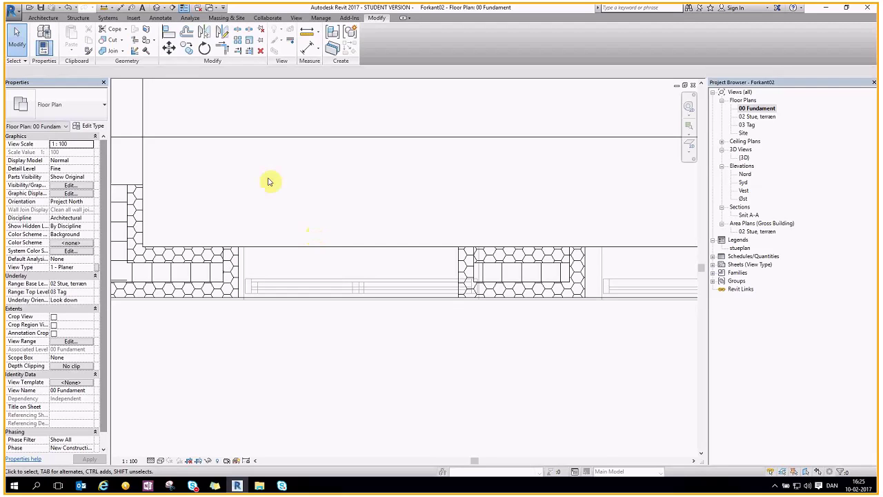
- Align both foundation wall ends flush with the window opening's edges
scroll(616, 232, up, 2)
scroll(638, 237, up, 3)
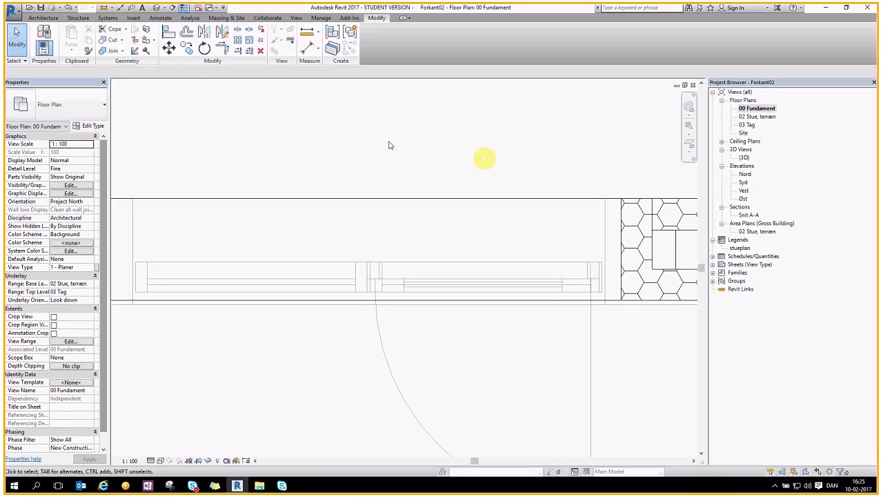
click(169, 33)
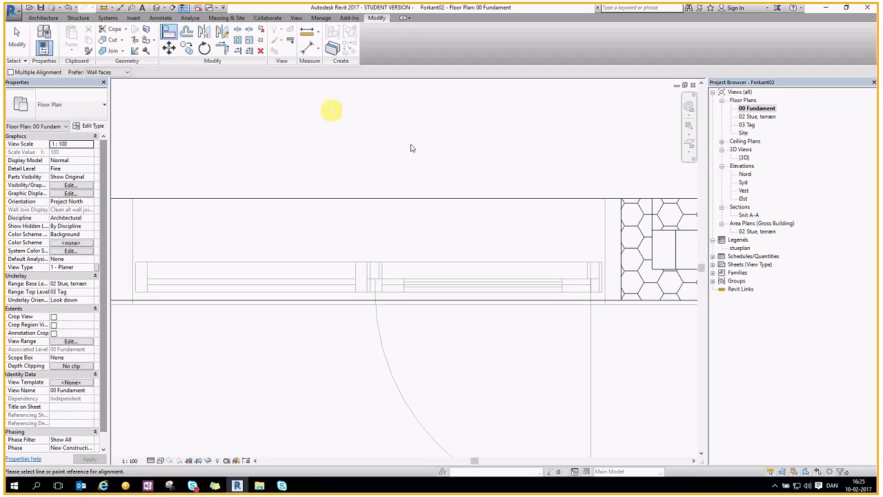
scroll(619, 205, up, 1)
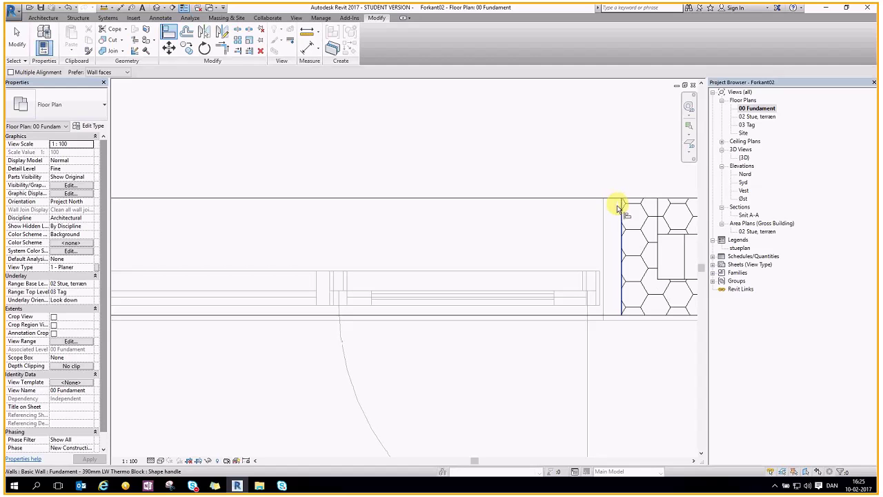
click(605, 230)
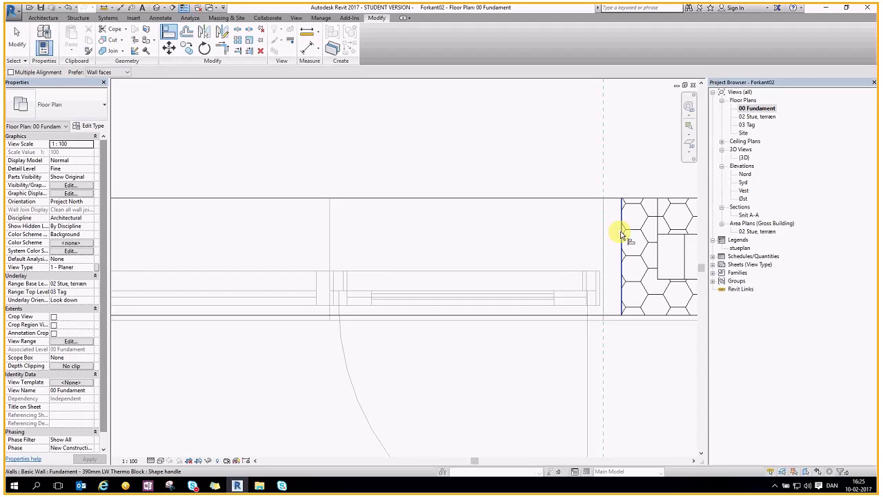
click(622, 234)
scroll(617, 234, down, 3)
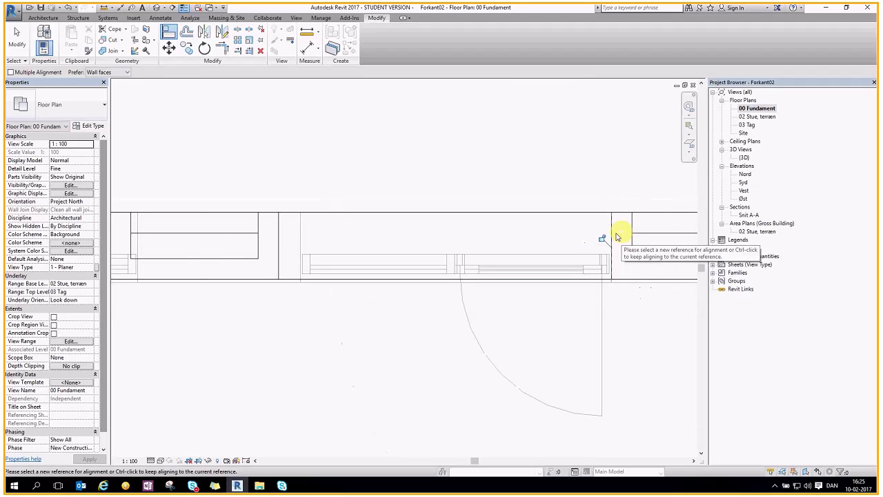
scroll(296, 240, up, 3)
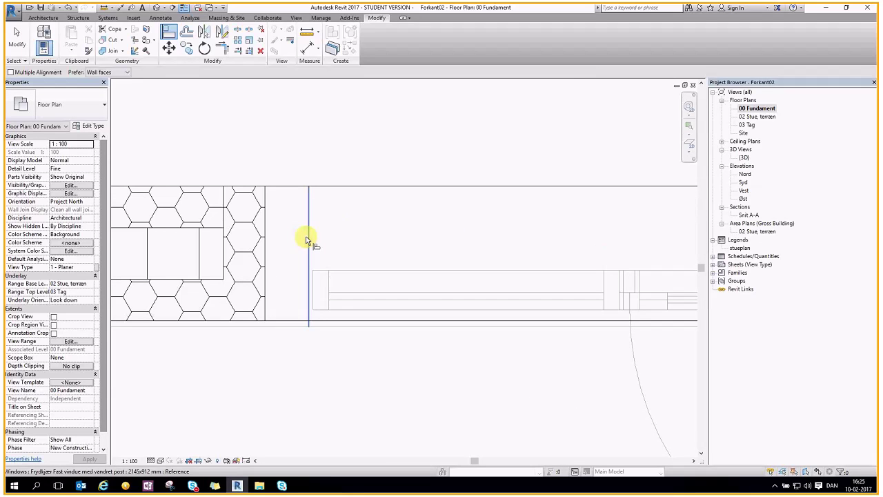
click(306, 240)
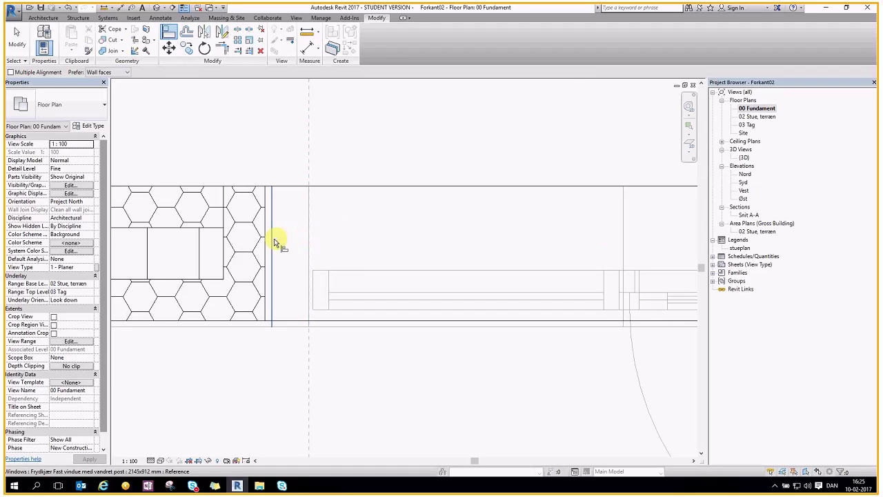
click(267, 240)
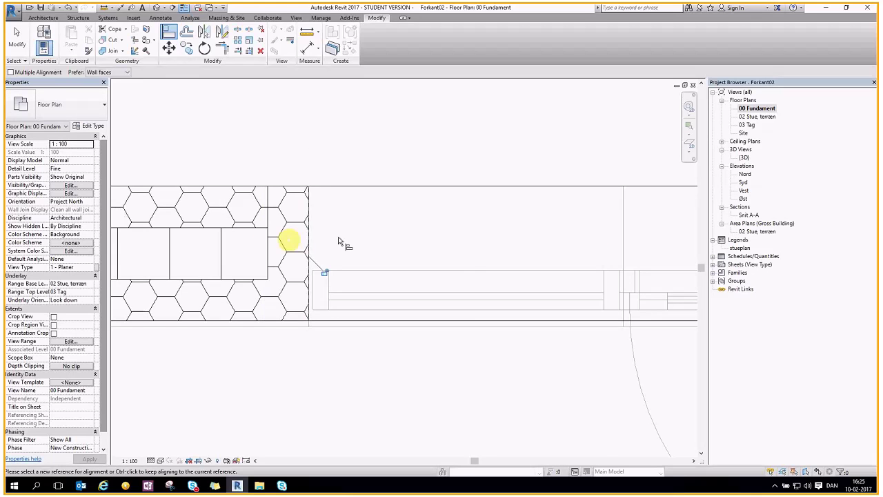
- Align the remaining two wall ends flush with the other opening's edges
scroll(469, 227, down, 2)
scroll(469, 228, down, 1)
scroll(197, 232, up, 3)
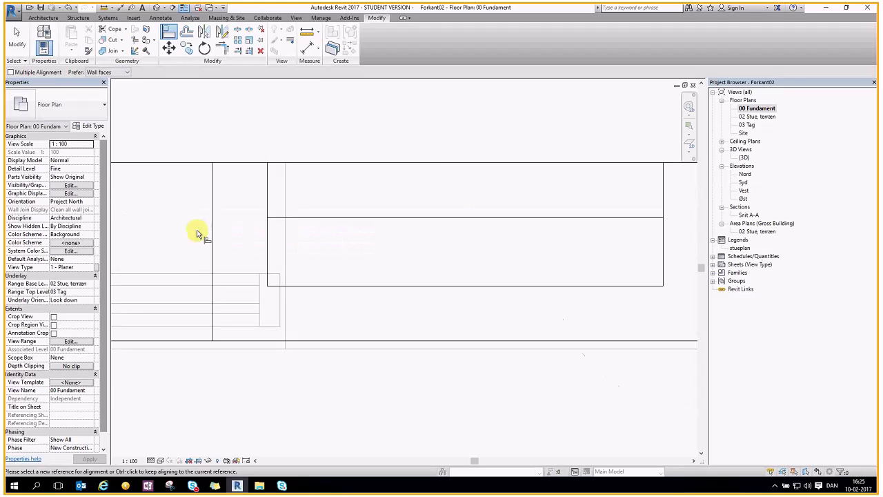
click(287, 240)
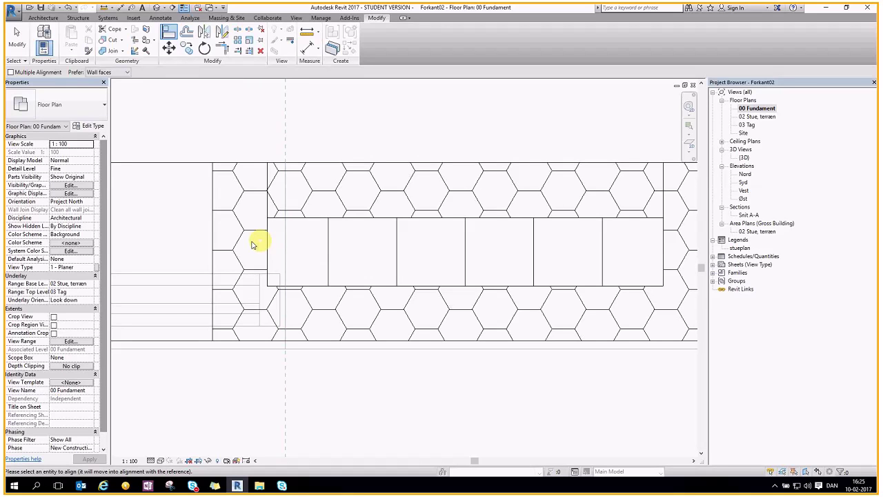
click(212, 243)
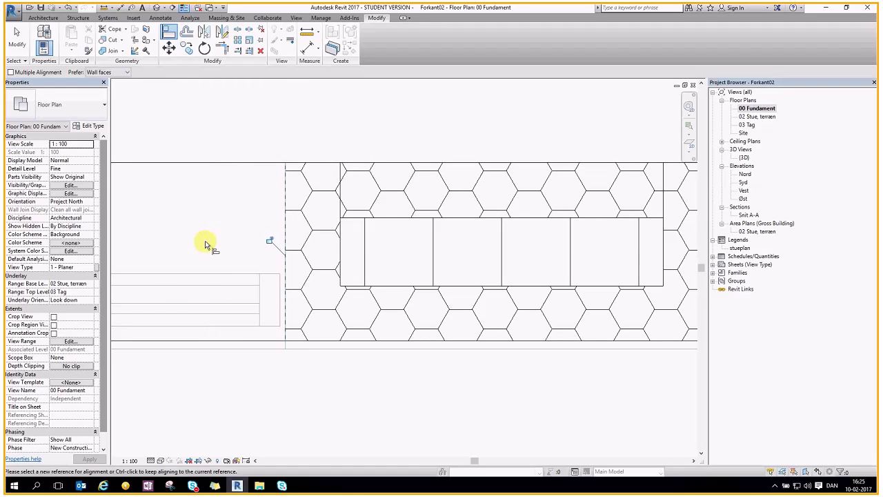
scroll(205, 244, up, 3)
scroll(414, 276, down, 4)
scroll(193, 275, up, 4)
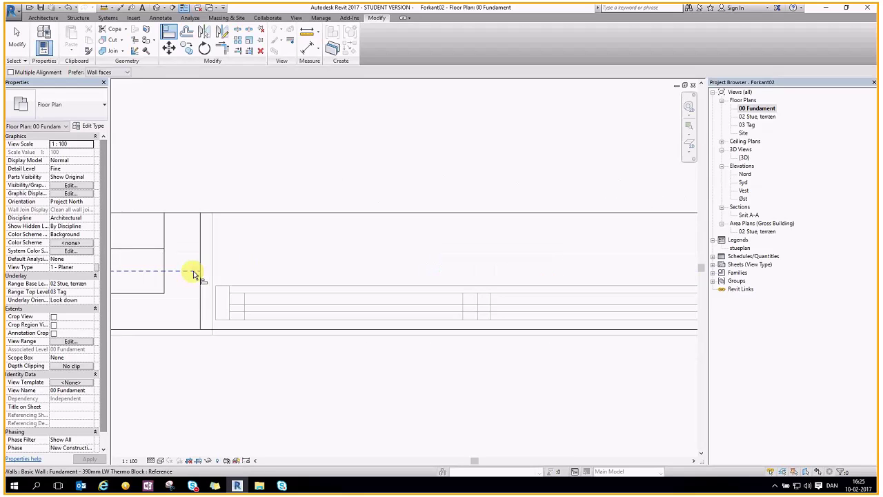
click(210, 264)
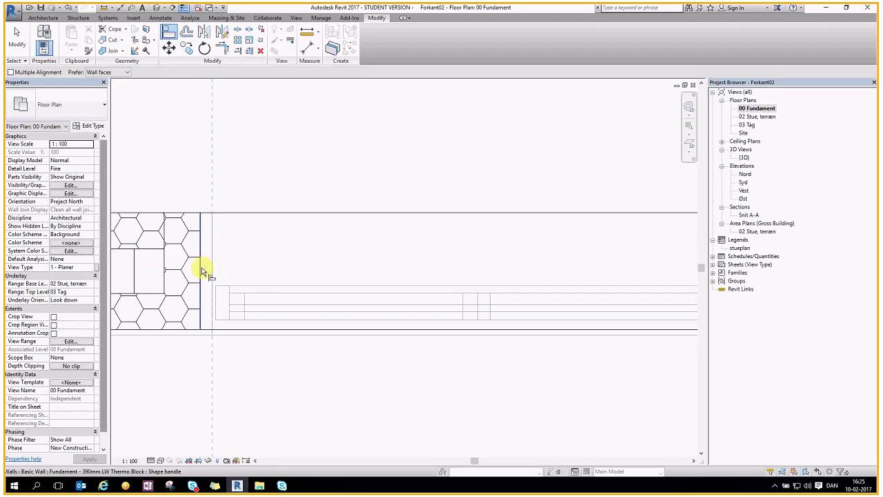
click(201, 270)
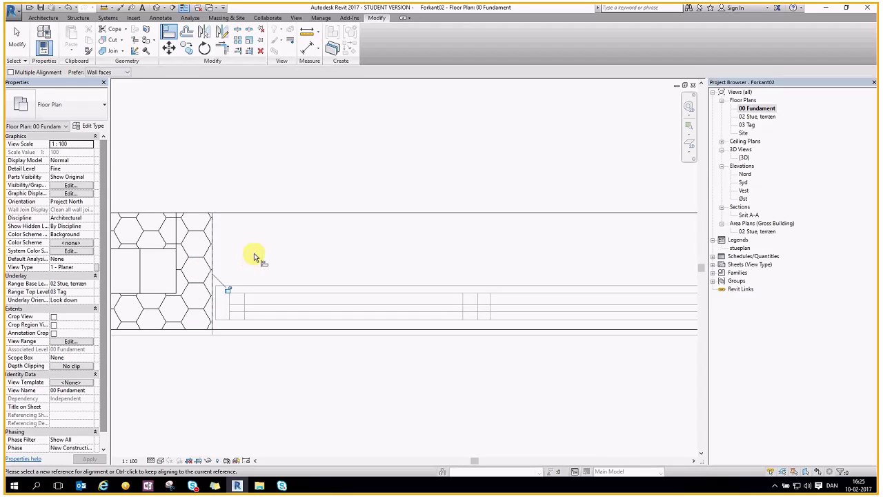
key(Escape)
key(Escape)
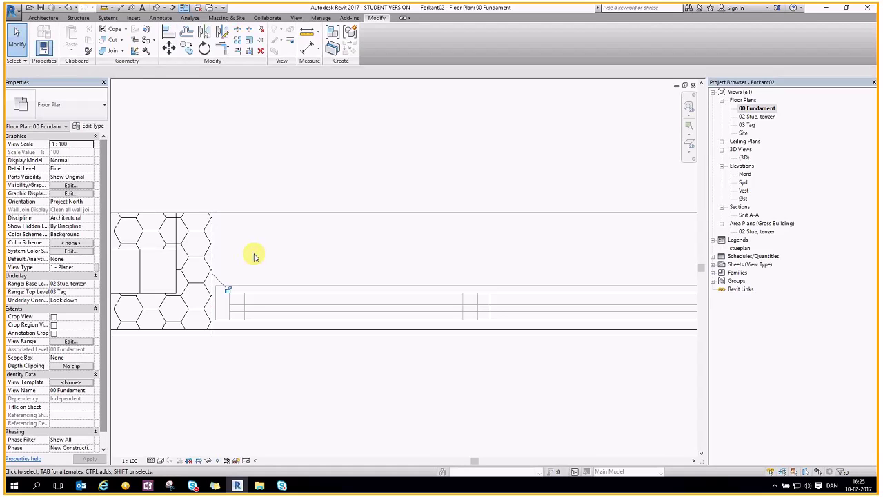
scroll(254, 257, down, 1)
scroll(254, 256, down, 2)
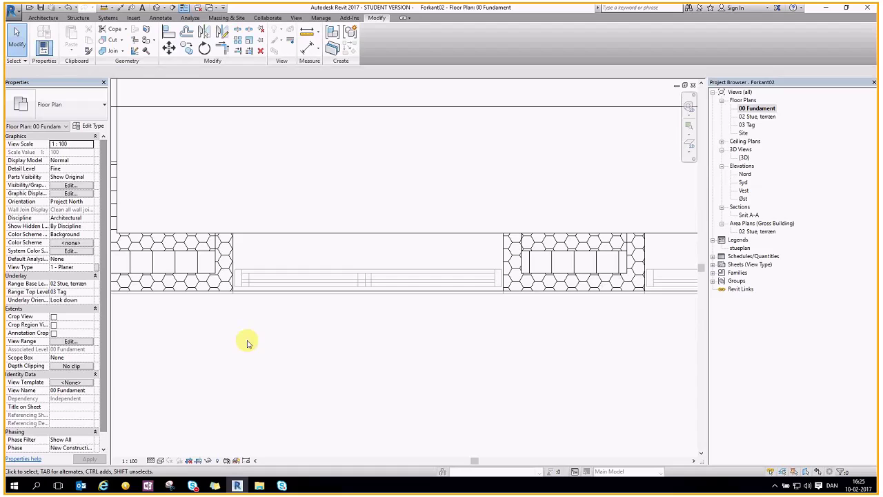
scroll(307, 357, down, 1)
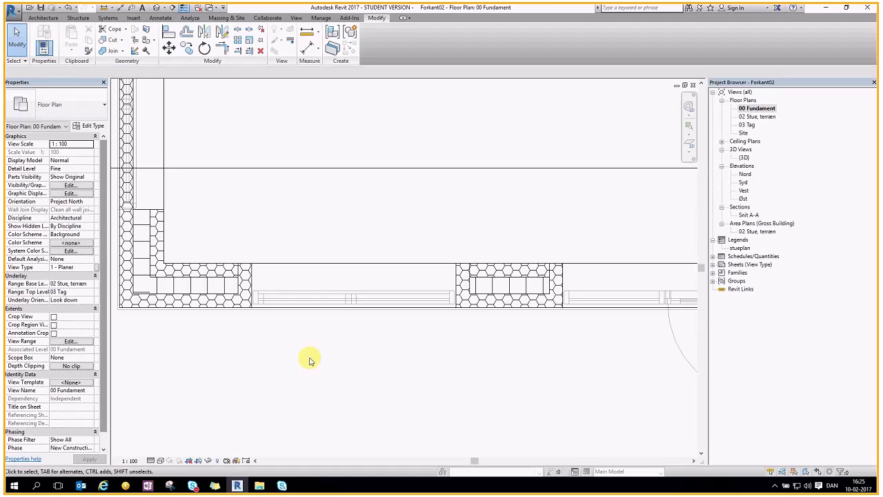
double_click(743, 157)
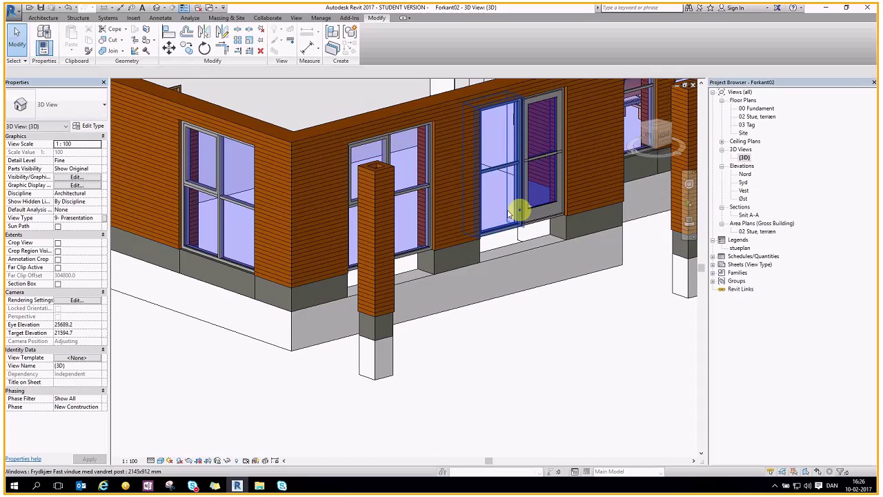
double_click(757, 109)
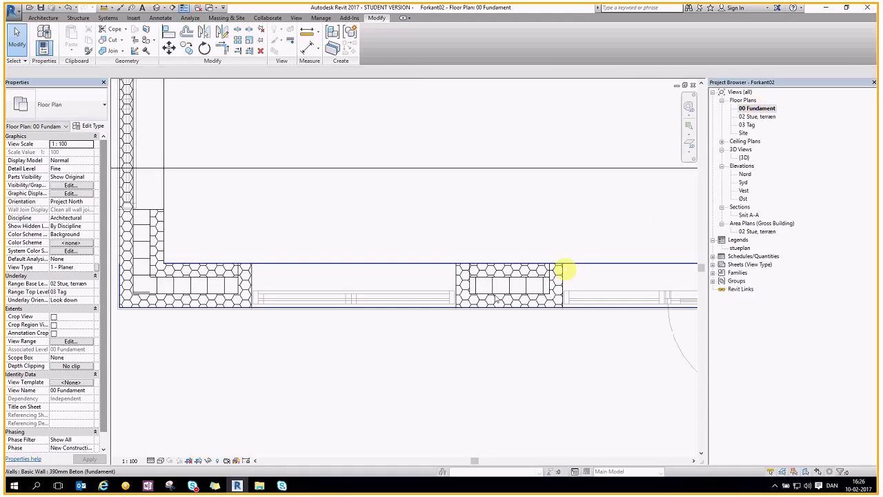
scroll(317, 315, down, 1)
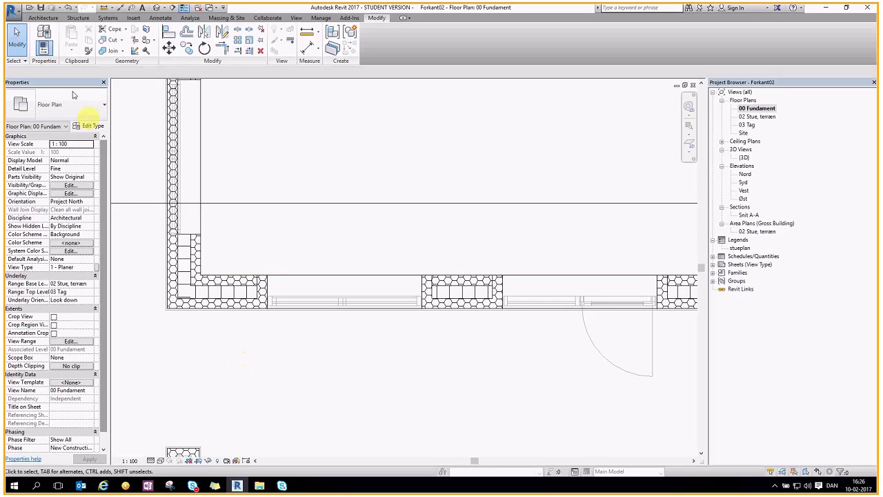
- Draw a 120mm Leca (Fundament) wall across the opening between the two foundation wall ends
click(43, 17)
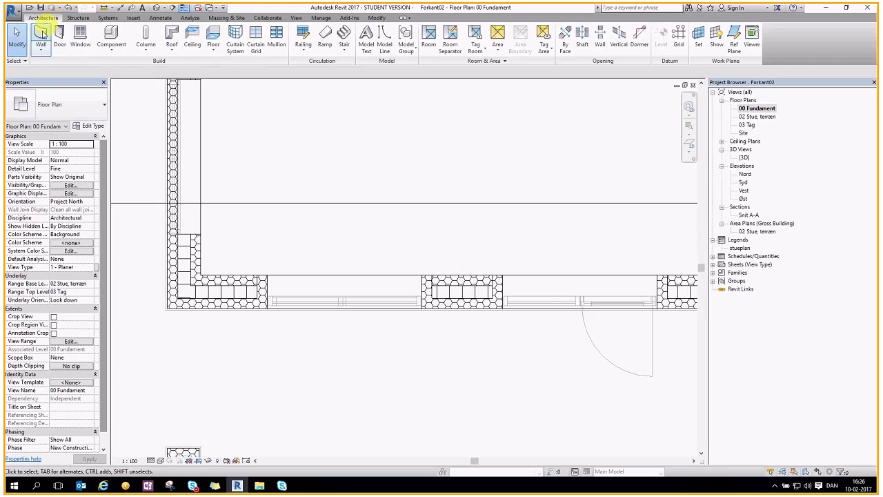
click(41, 38)
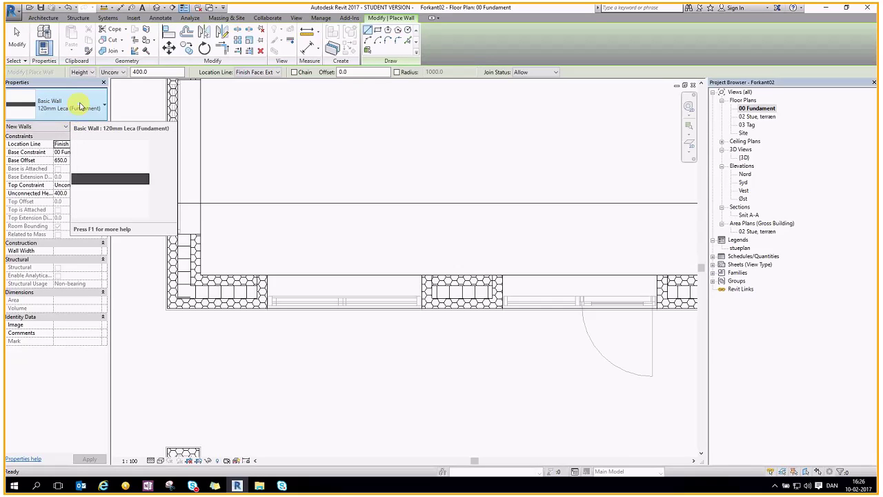
click(83, 105)
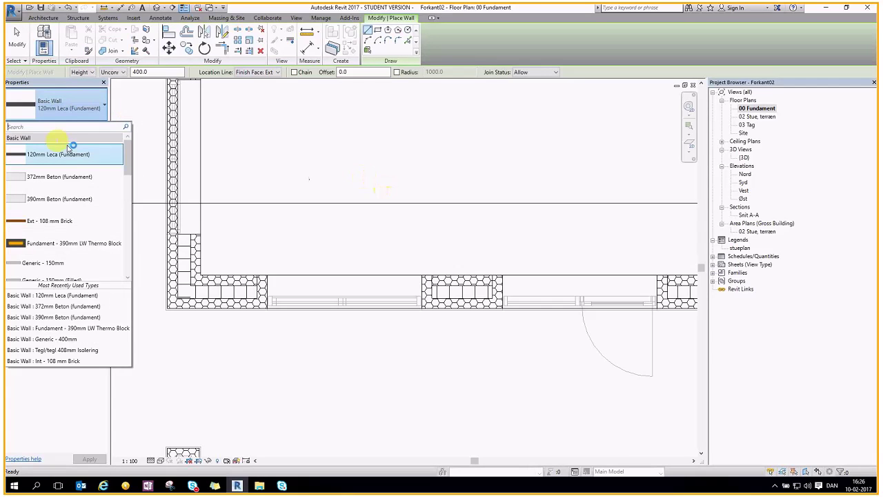
click(109, 153)
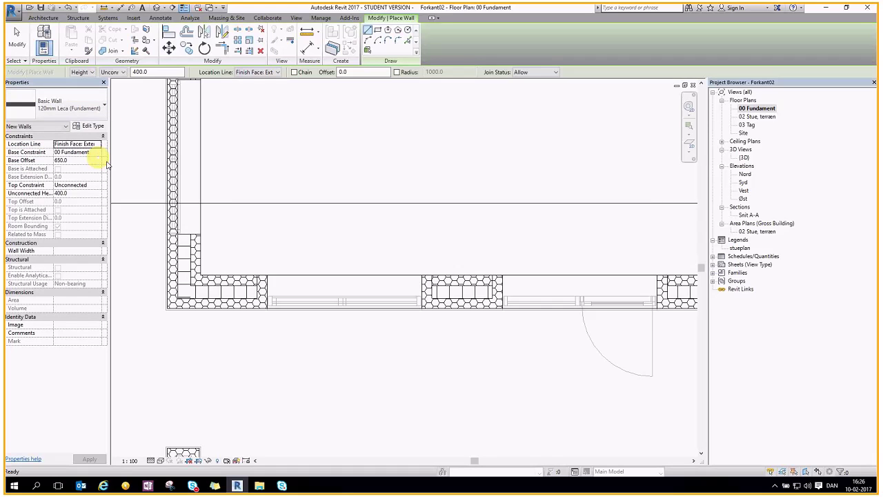
scroll(652, 303, up, 3)
click(648, 304)
click(336, 304)
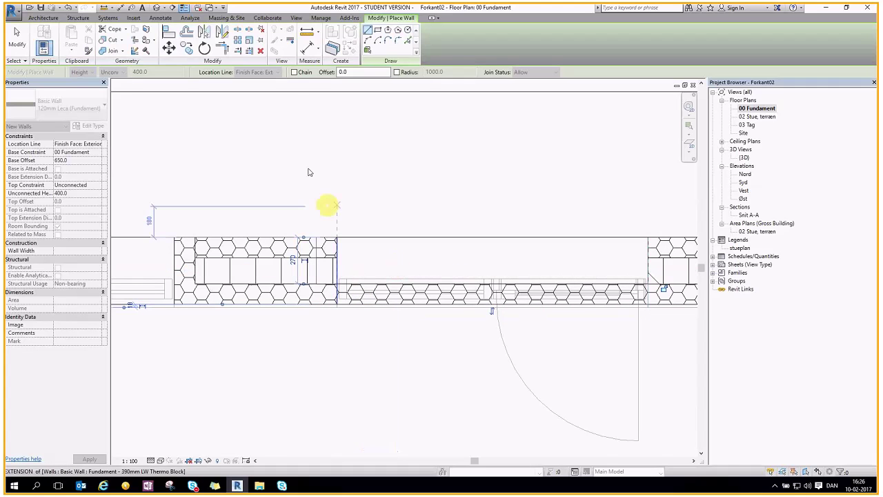
- Draw a second 1820-long 120mm Leca wall across the other opening, flipped flush with the outer face
click(348, 135)
scroll(526, 183, down, 2)
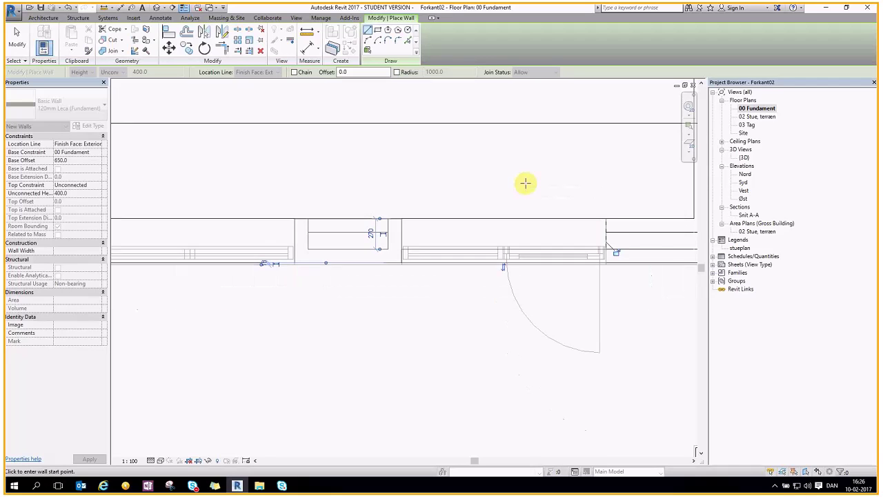
scroll(525, 182, down, 2)
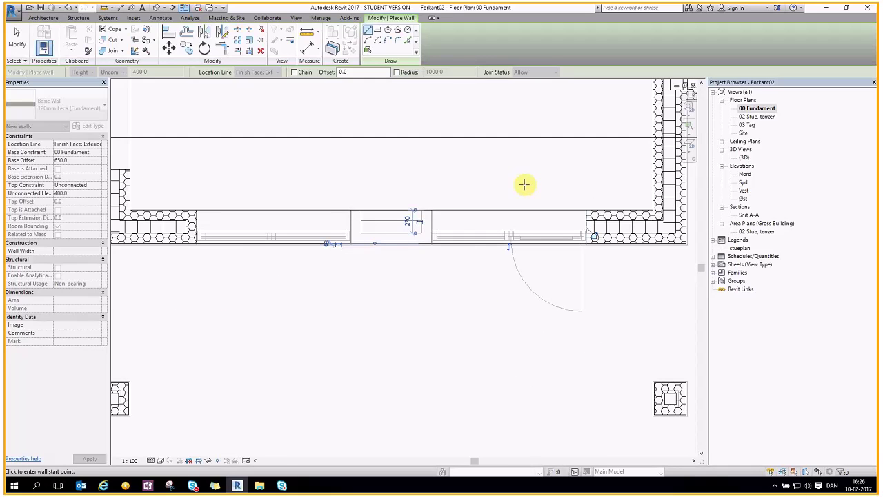
scroll(206, 239, up, 2)
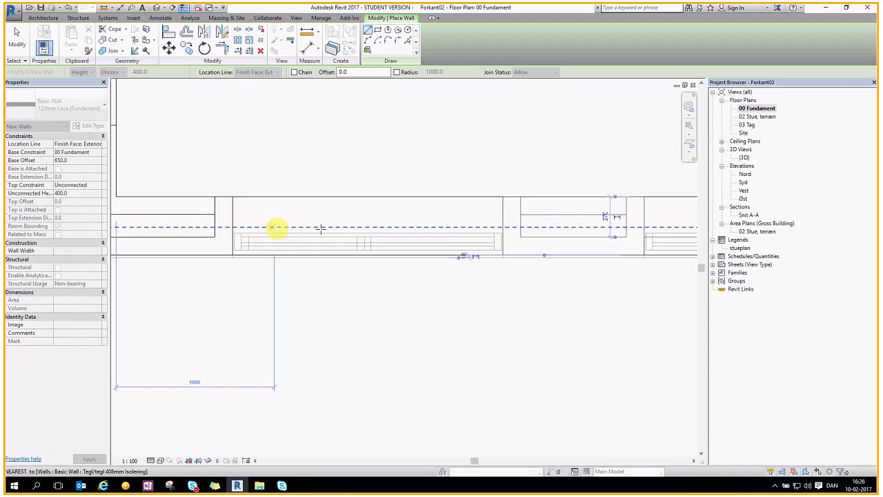
click(321, 228)
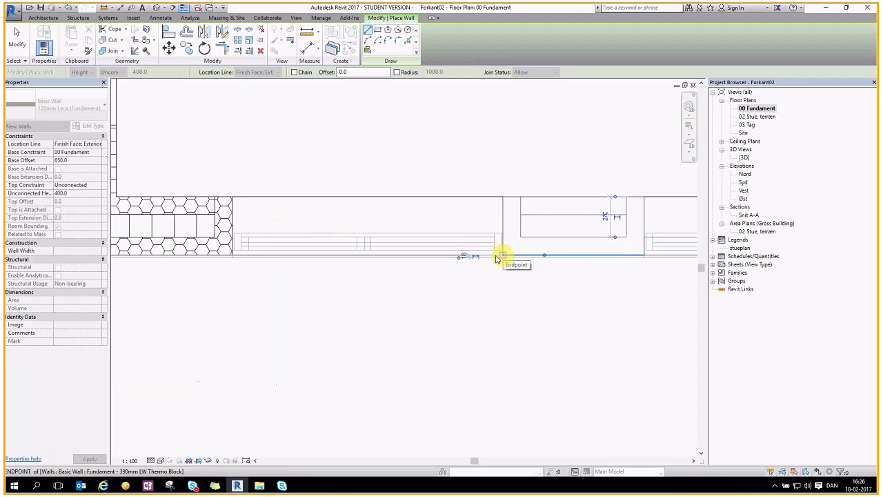
click(233, 254)
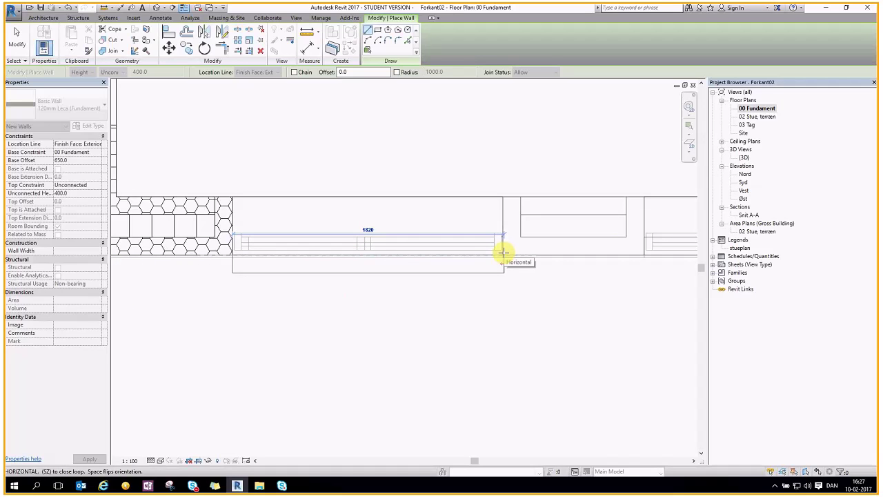
key(space)
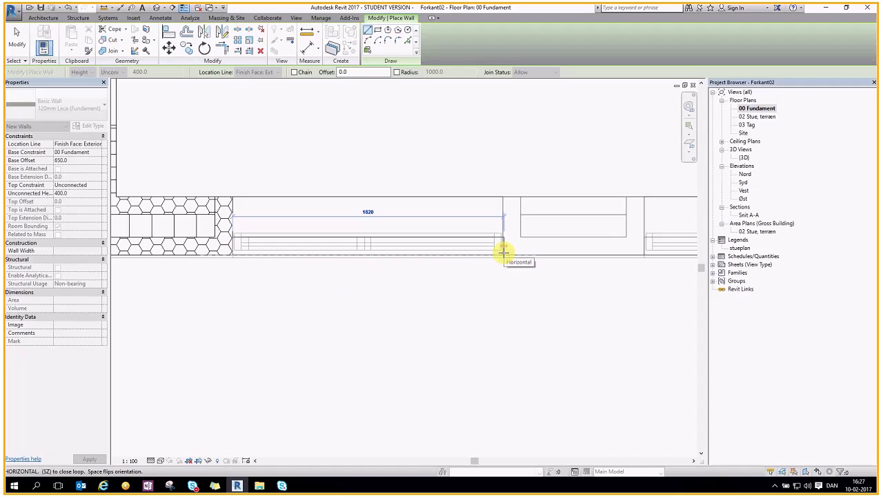
scroll(503, 252, up, 2)
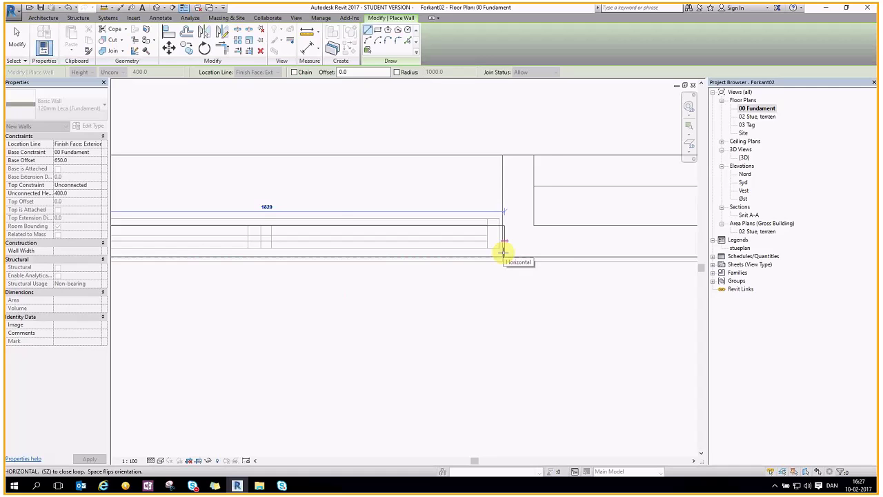
click(503, 252)
click(503, 321)
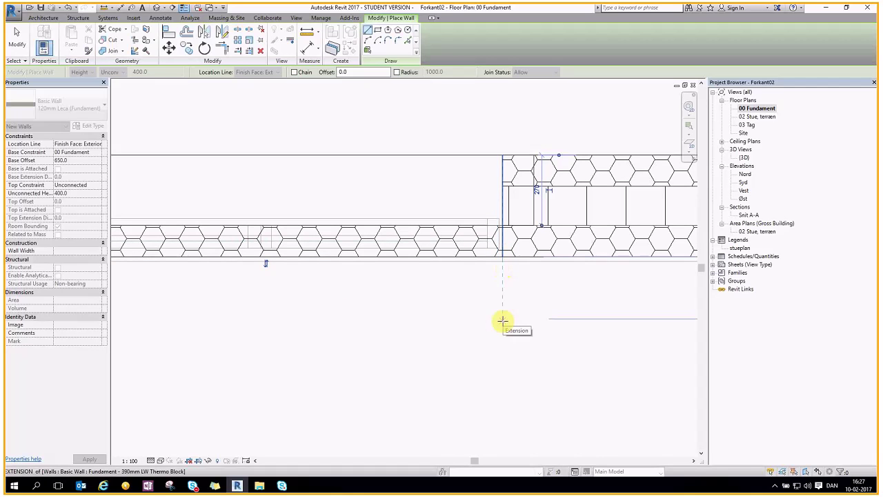
key(Escape)
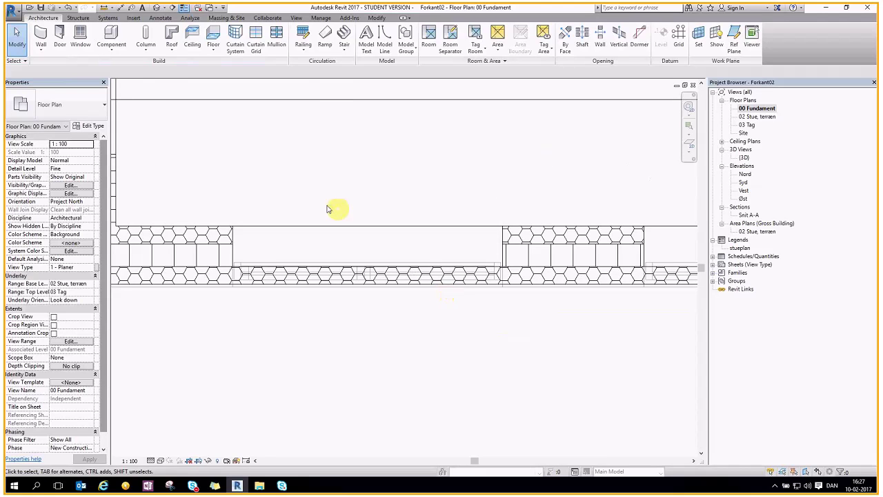
scroll(291, 200, down, 2)
scroll(276, 286, down, 1)
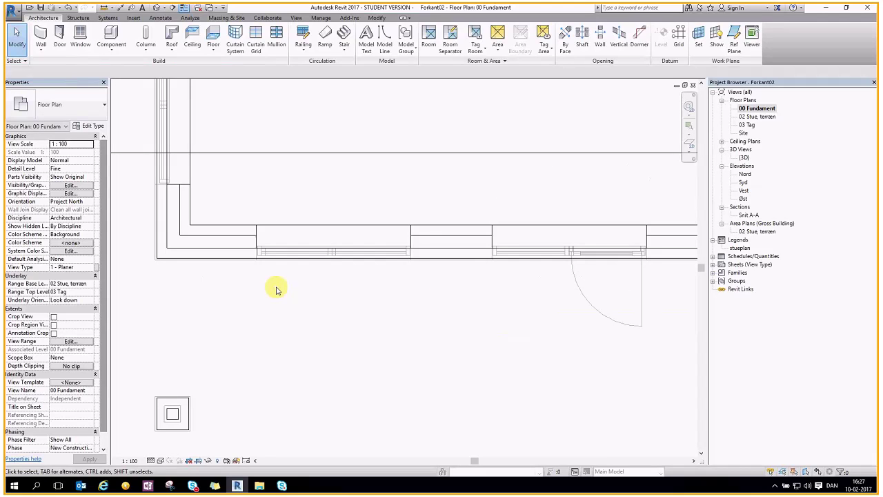
scroll(276, 290, down, 1)
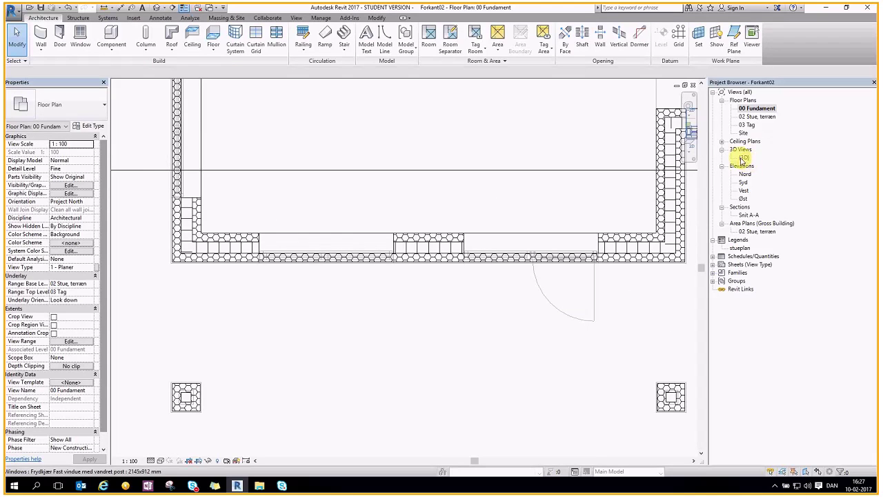
double_click(742, 158)
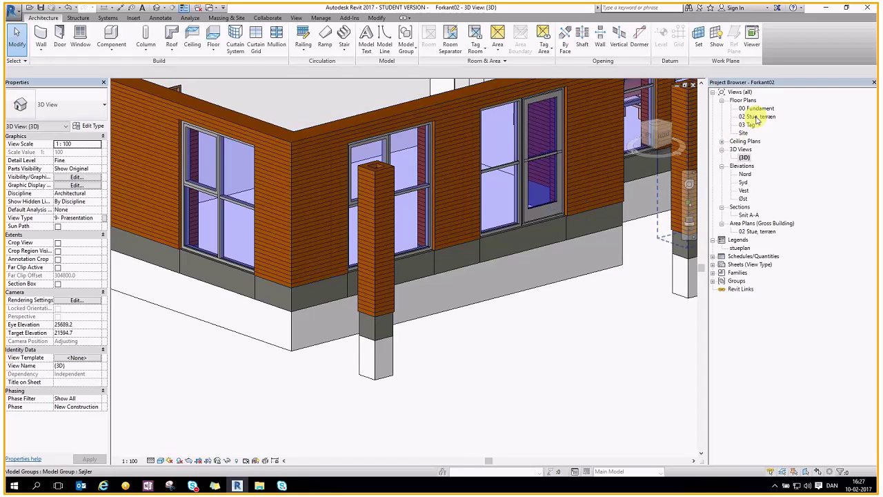
double_click(759, 109)
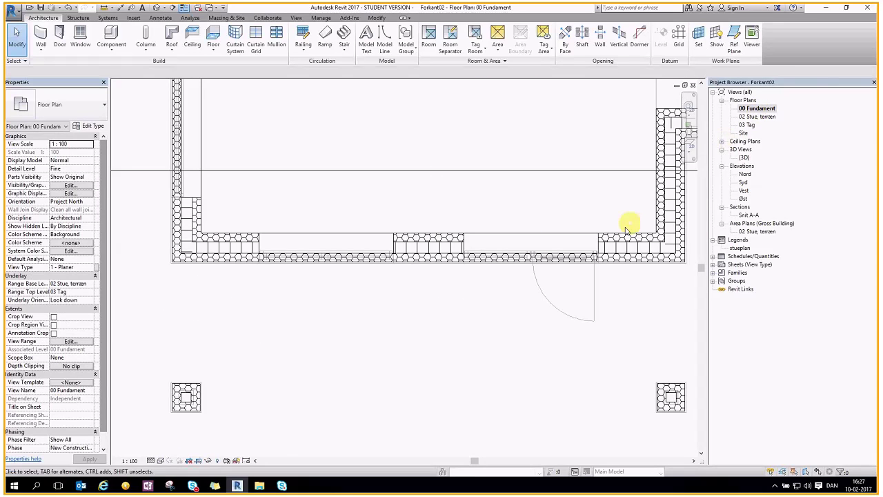
scroll(326, 332, down, 1)
scroll(667, 256, up, 1)
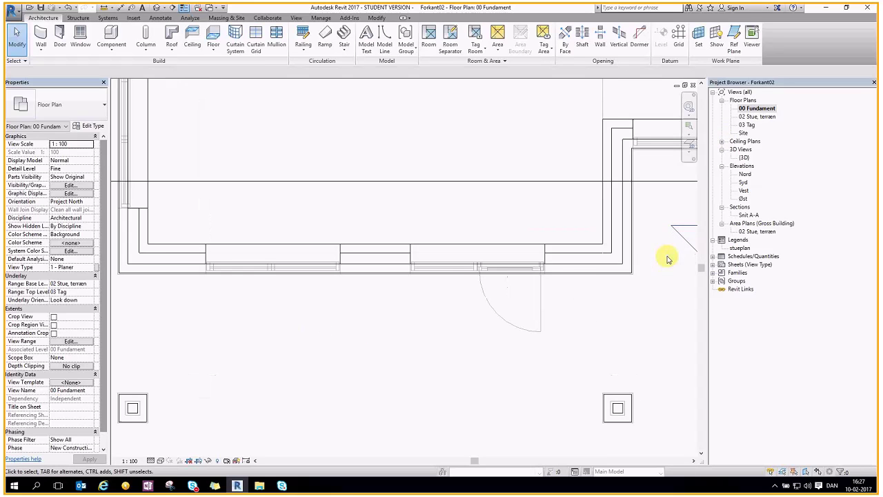